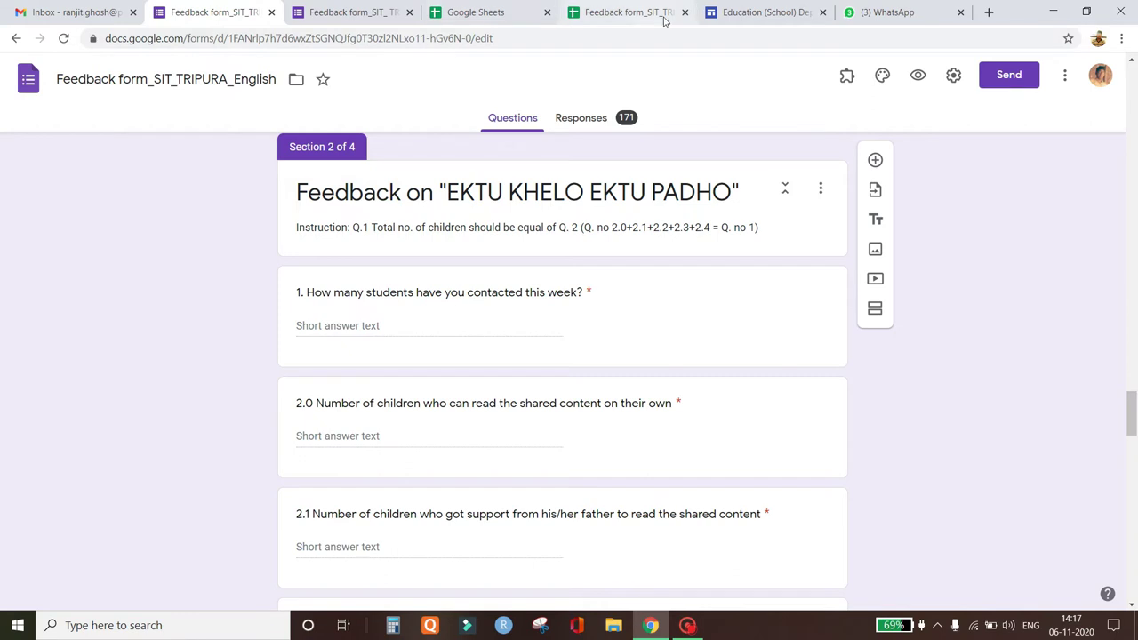
- View the Education Department site's Feedback Tracking dashboard and the respondent view of the feedback form
click(734, 15)
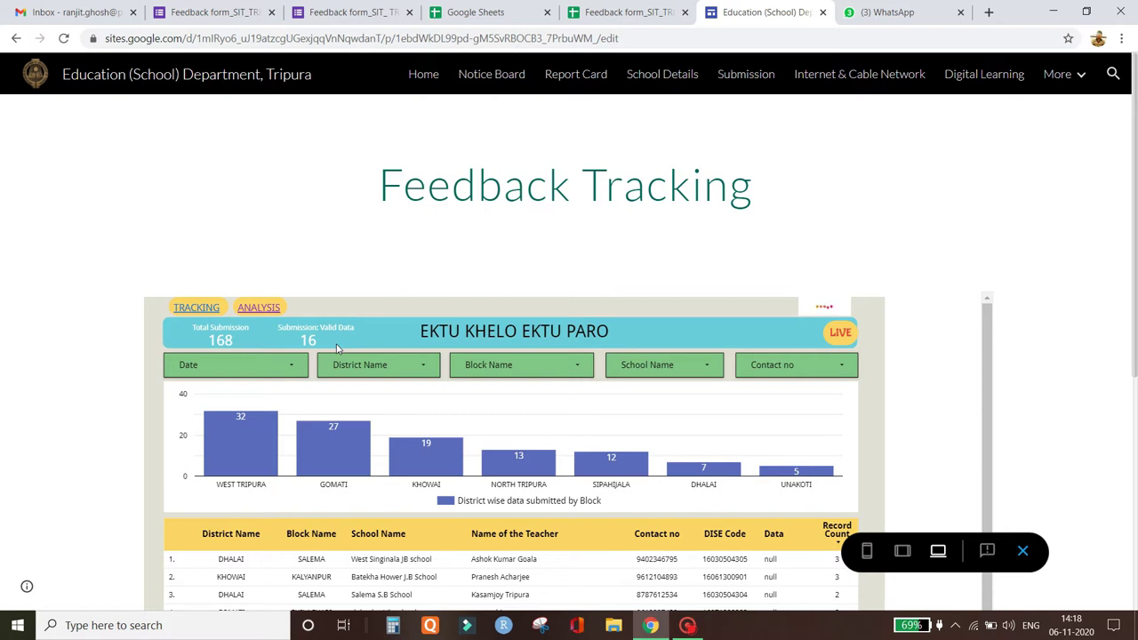
click(351, 9)
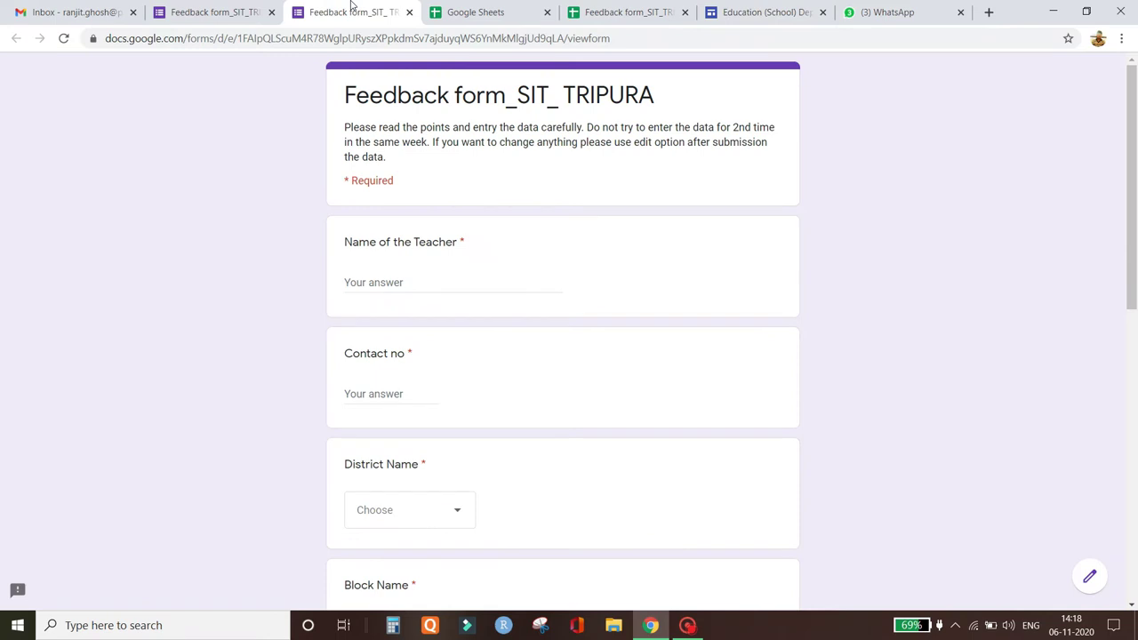
- In the English form's editor, examine question 1 and questions 2.0 to 2.4 in section 2, along with its totals instruction
click(215, 9)
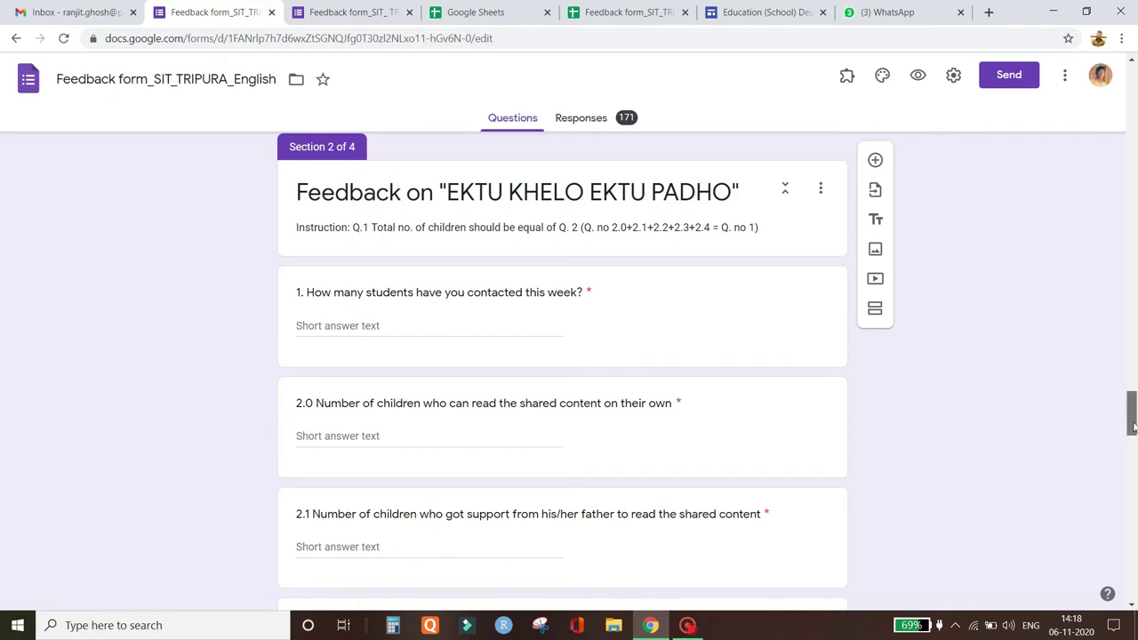
drag(1132, 427, 1132, 443)
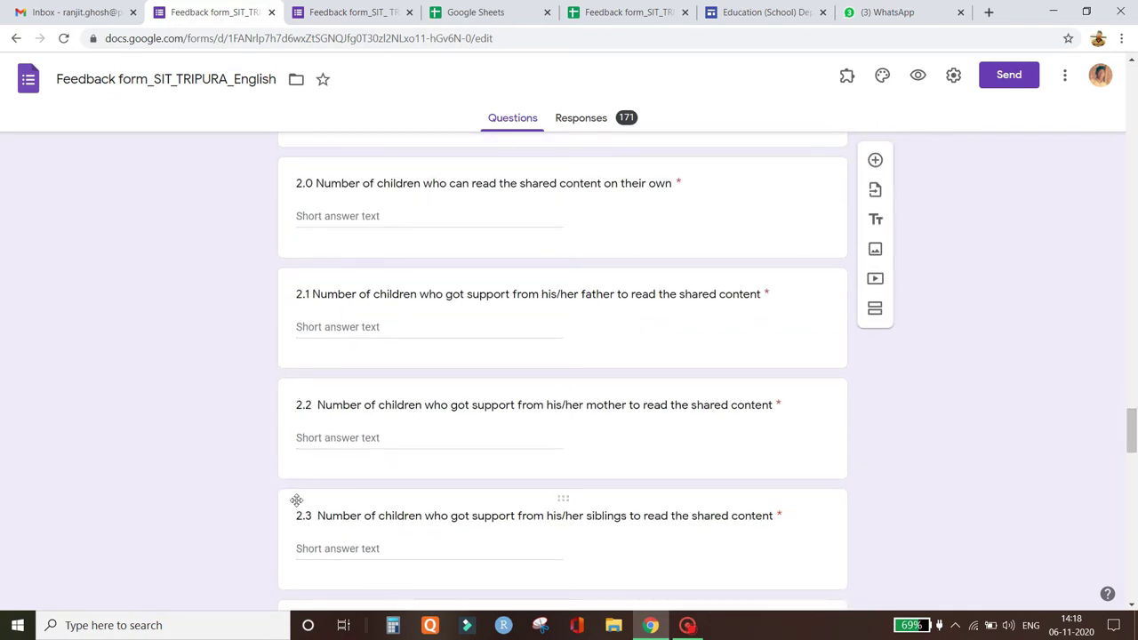
mouse_move(1135, 428)
mouse_down()
mouse_move(1134, 444)
mouse_move(1134, 417)
mouse_up()
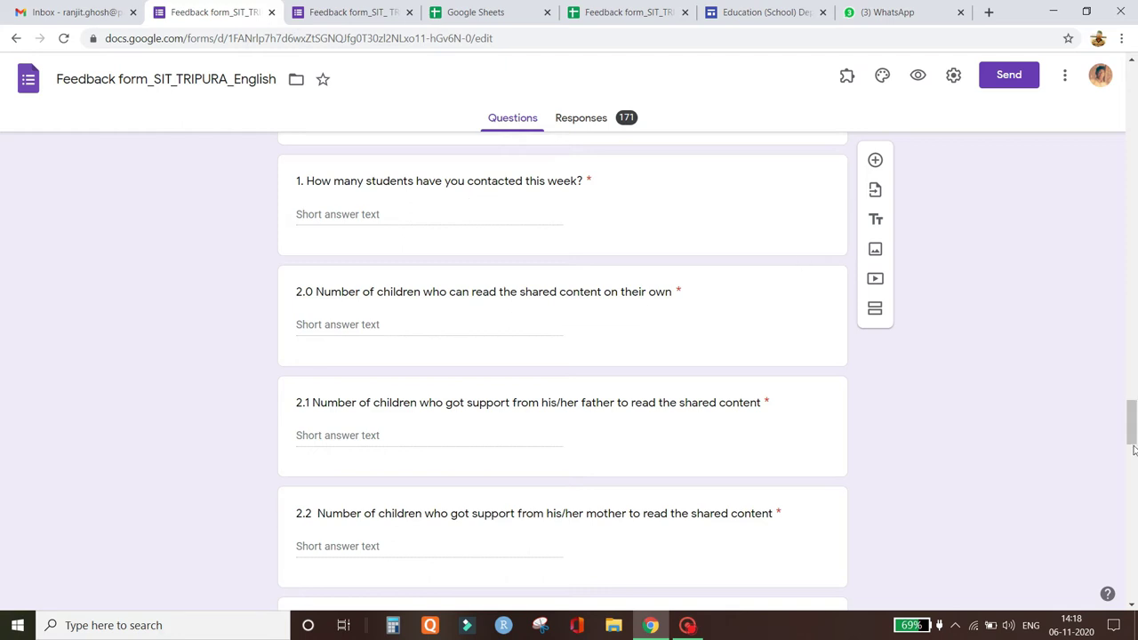
drag(1132, 451, 1133, 442)
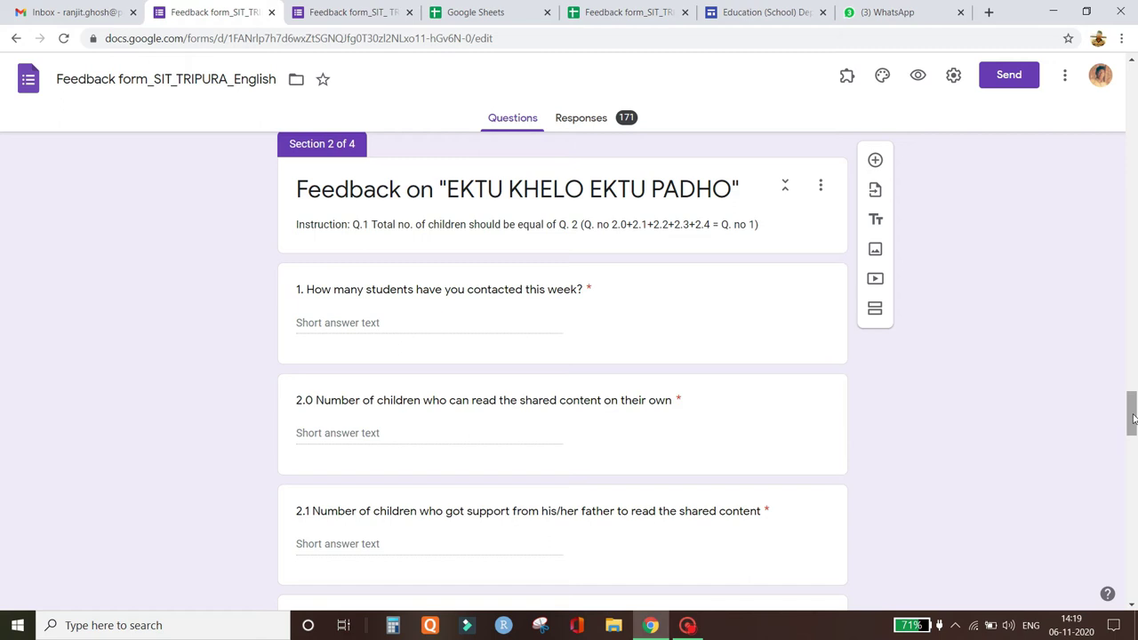
drag(1132, 419, 1133, 447)
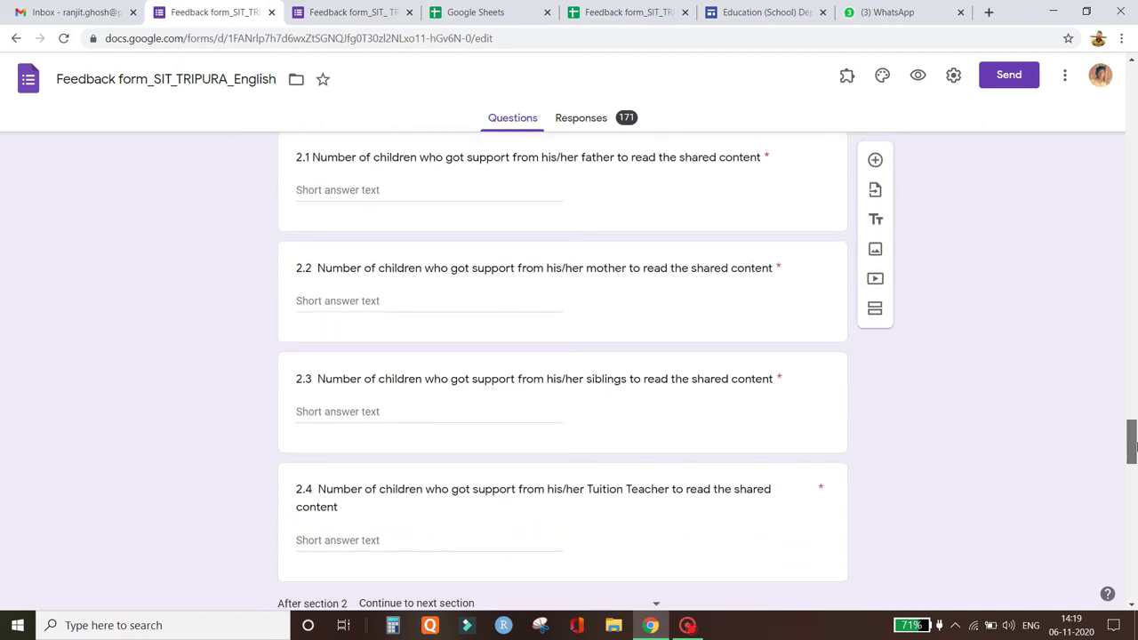
- Examine section 4 of the form, covering questions 6 and 7.0 to 7.3 and the instruction that their totals match
drag(1133, 447, 1134, 553)
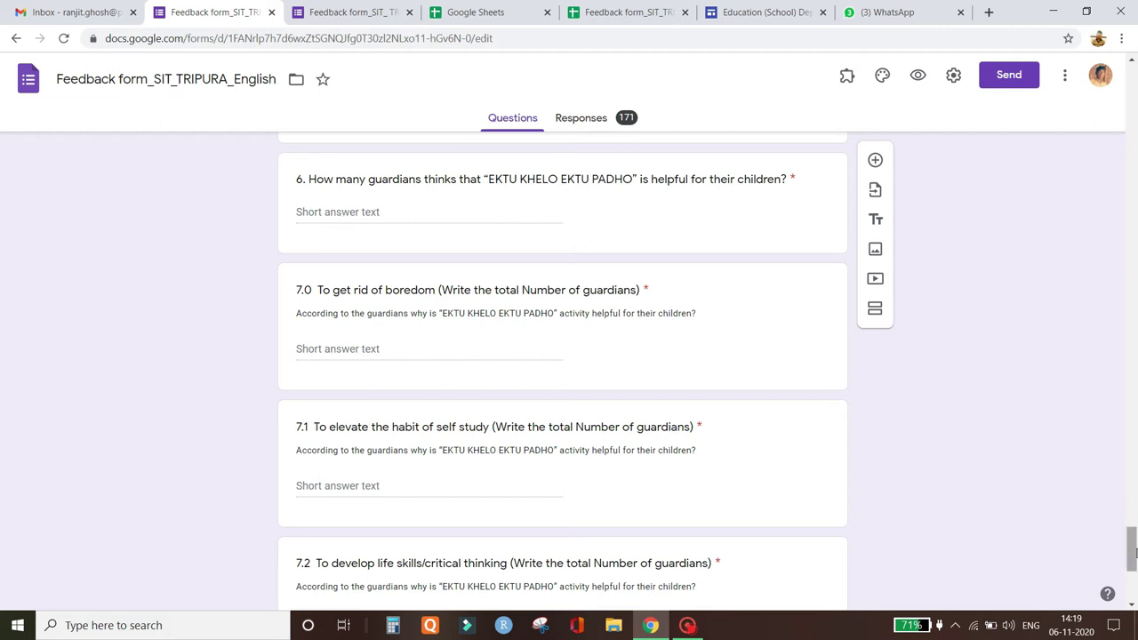
drag(1131, 552, 1131, 582)
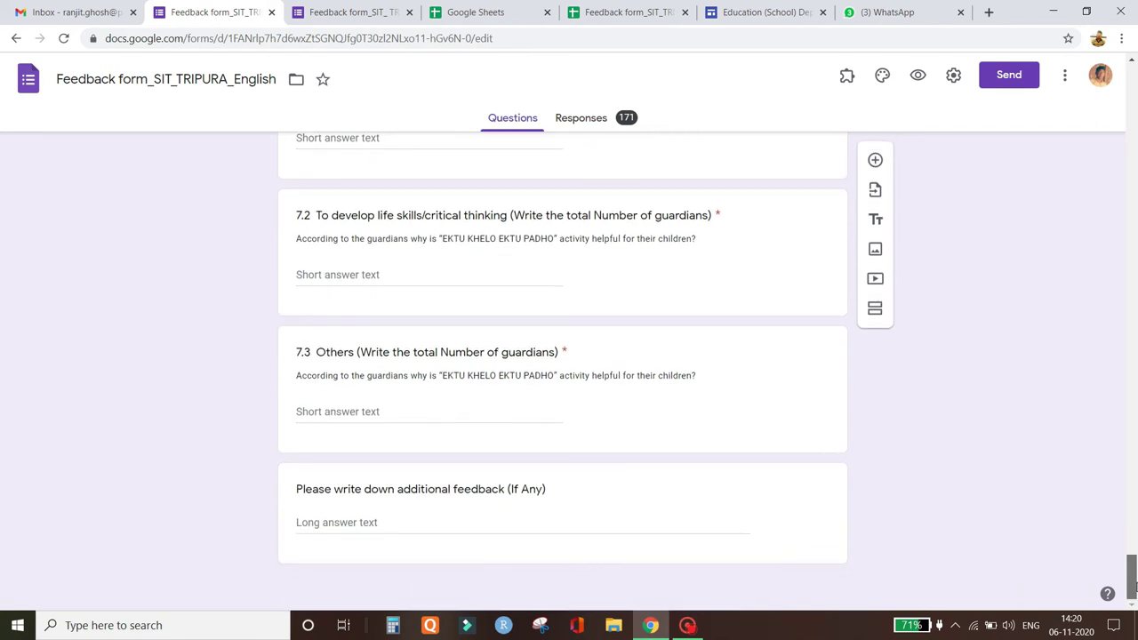
drag(1132, 585, 1133, 550)
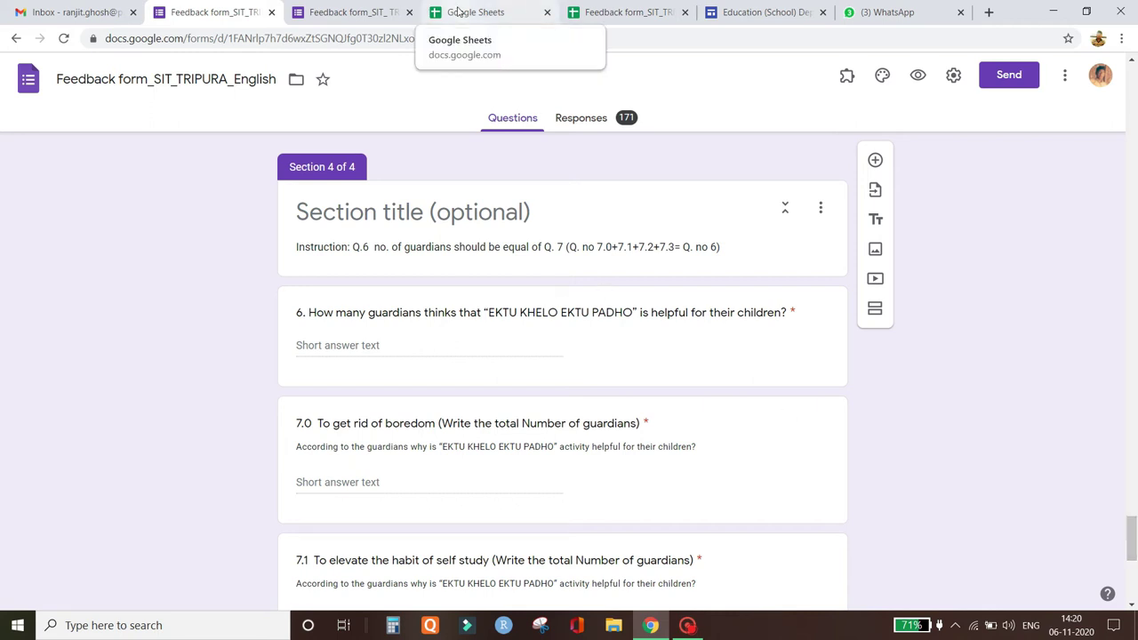
- In the form's responses spreadsheet, inspect the column headers for questions 2.0 to 2.4 on the Feedback Data sheet
click(626, 11)
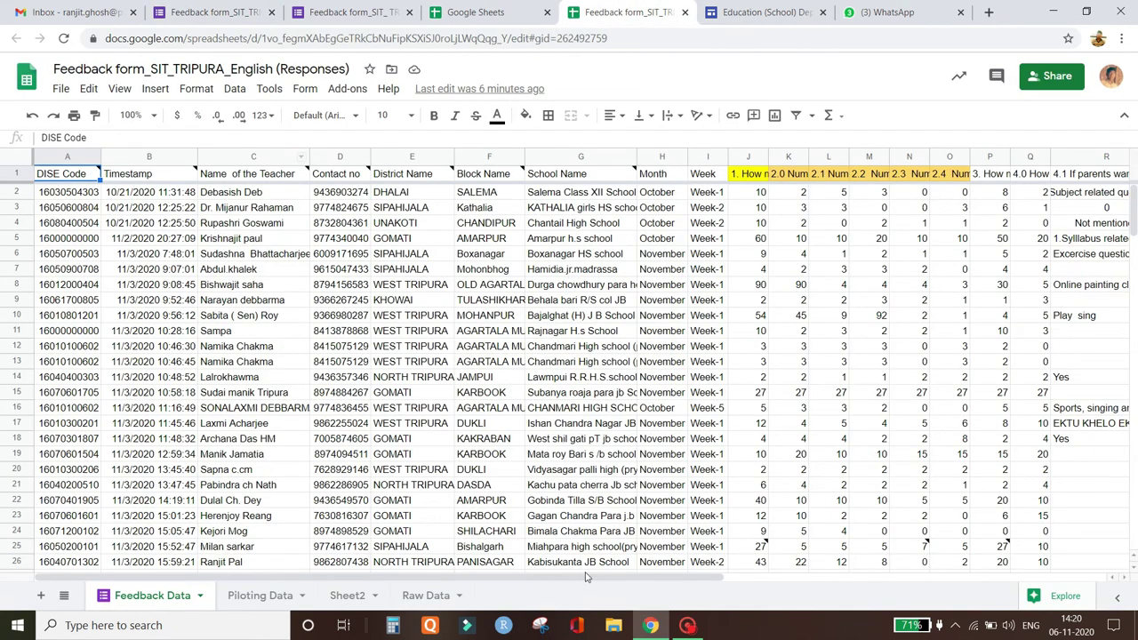
scroll(711, 576, right, 3)
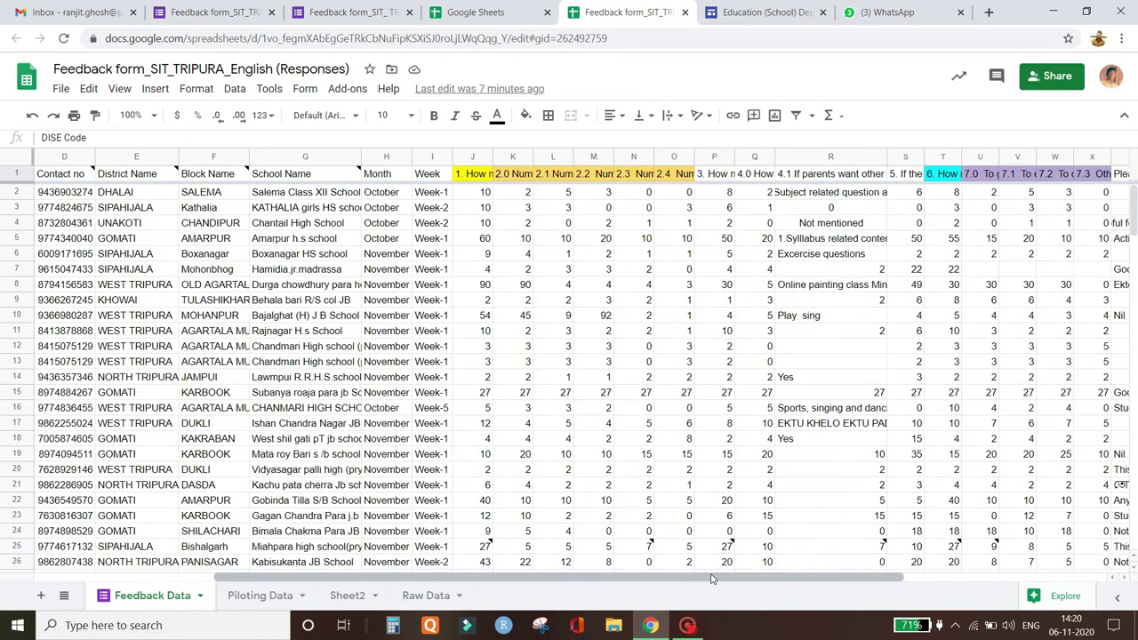
scroll(711, 577, right, 3)
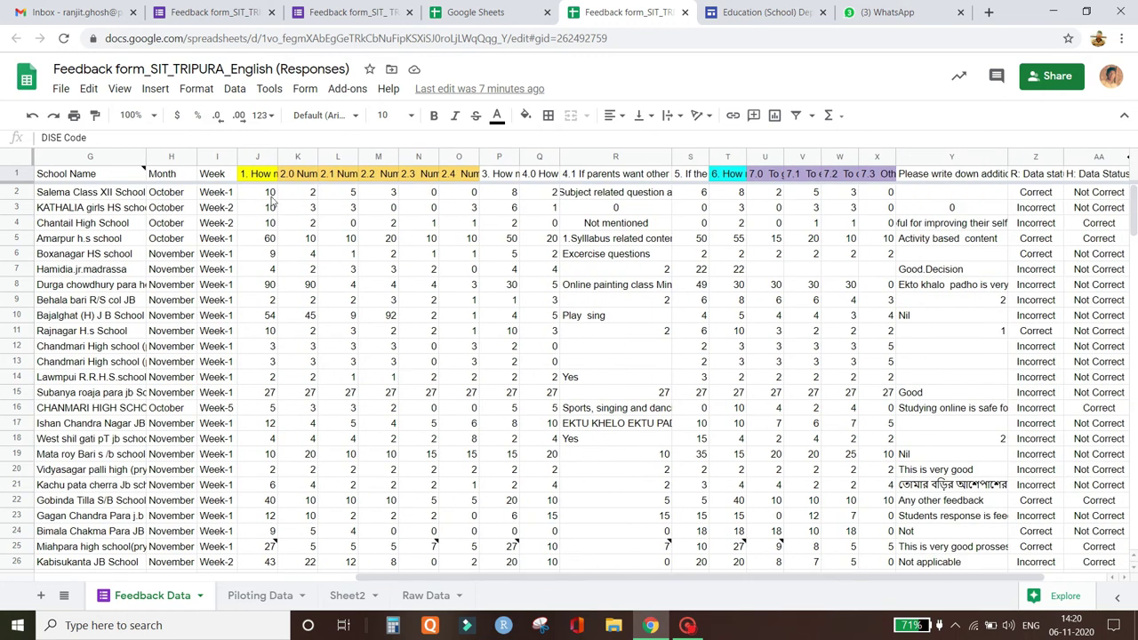
click(311, 175)
click(355, 177)
click(381, 177)
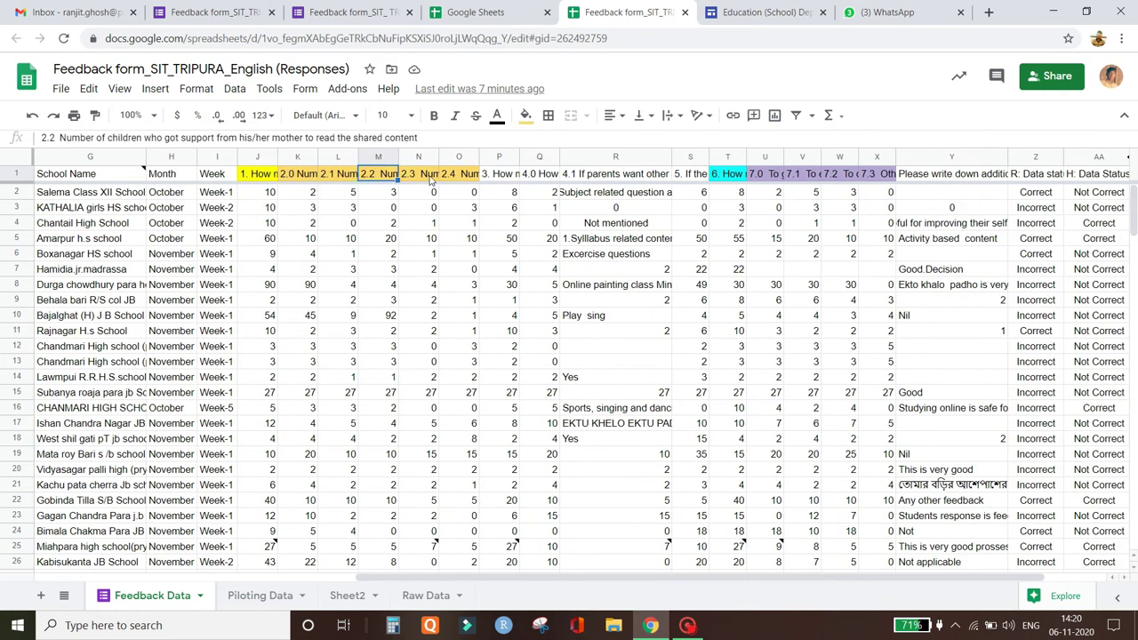
click(307, 175)
drag(347, 175, 449, 175)
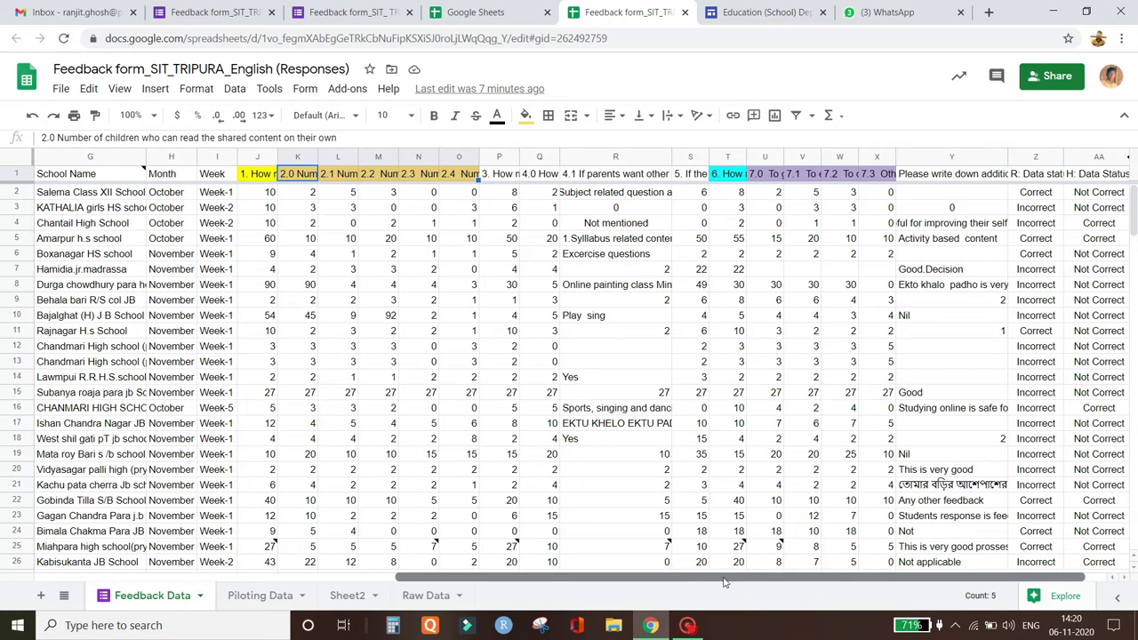
- Compare row 2's question 1 answer with the sum of K2:O2 and inspect the status formula in Z2
drag(725, 583, 853, 582)
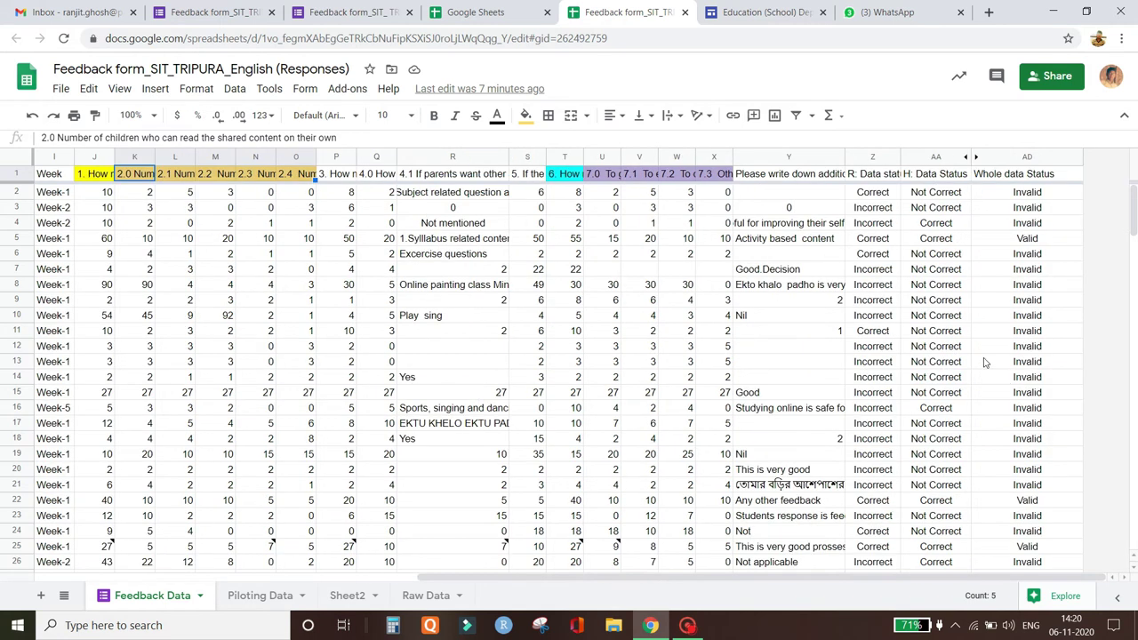
click(873, 196)
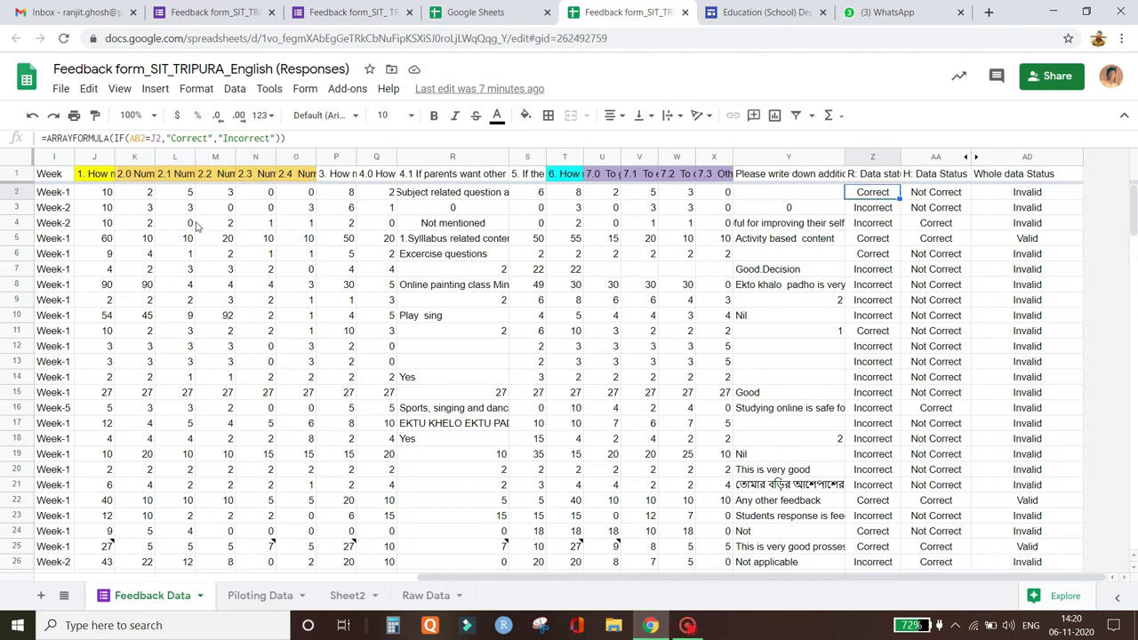
click(102, 195)
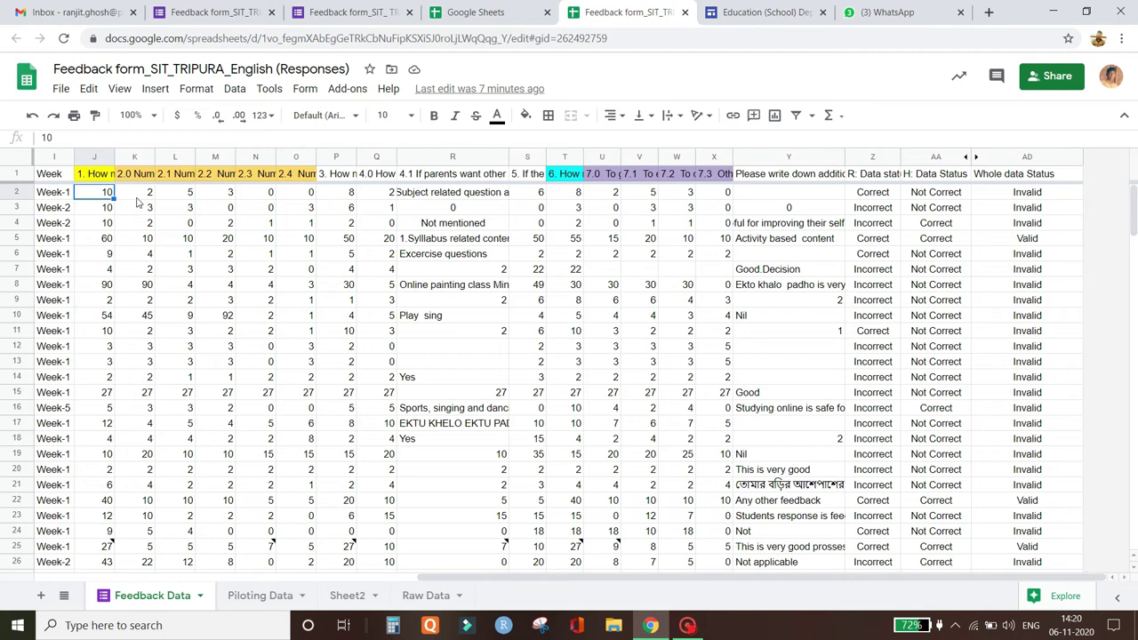
drag(137, 194, 303, 193)
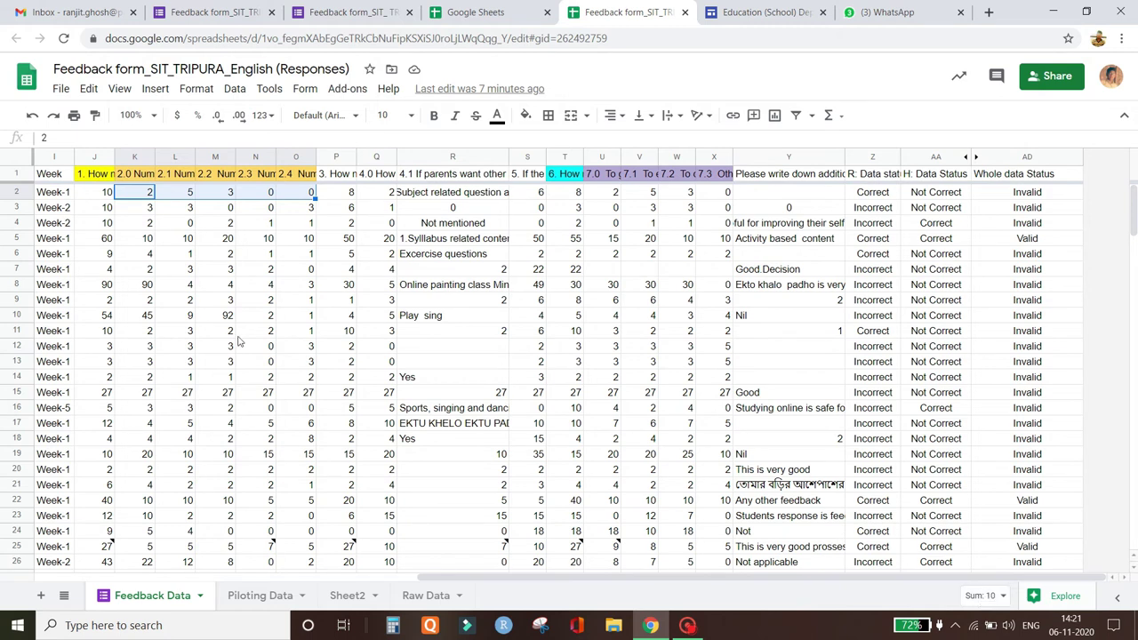
click(872, 194)
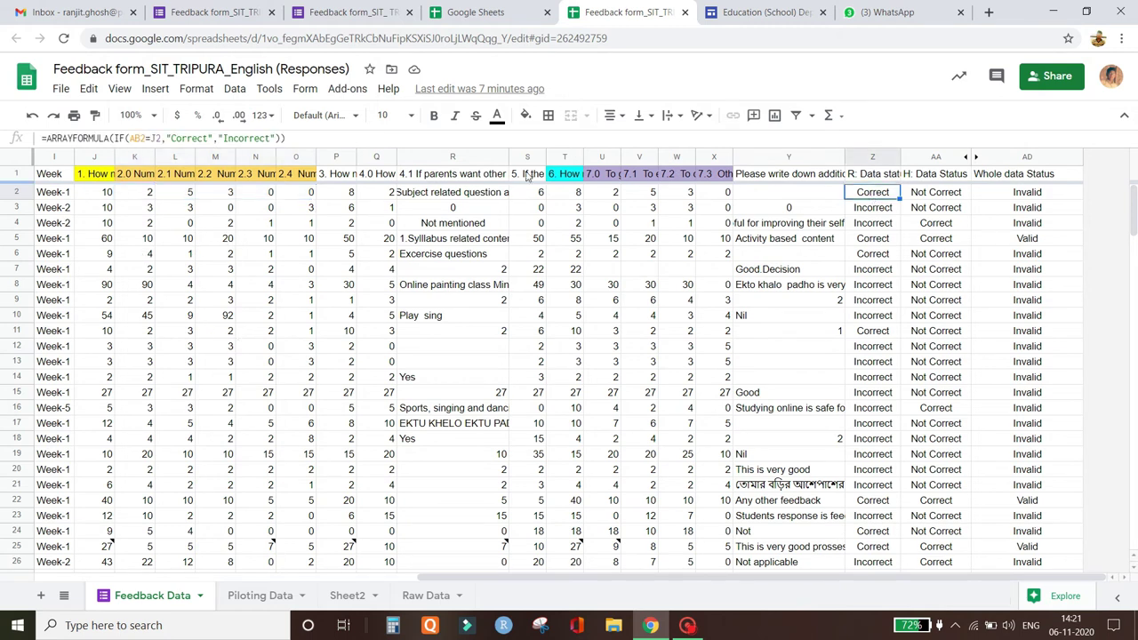
- Compare row 2's question 6 answer with the sum of U2:X2 and inspect the status formula in AA2
click(563, 196)
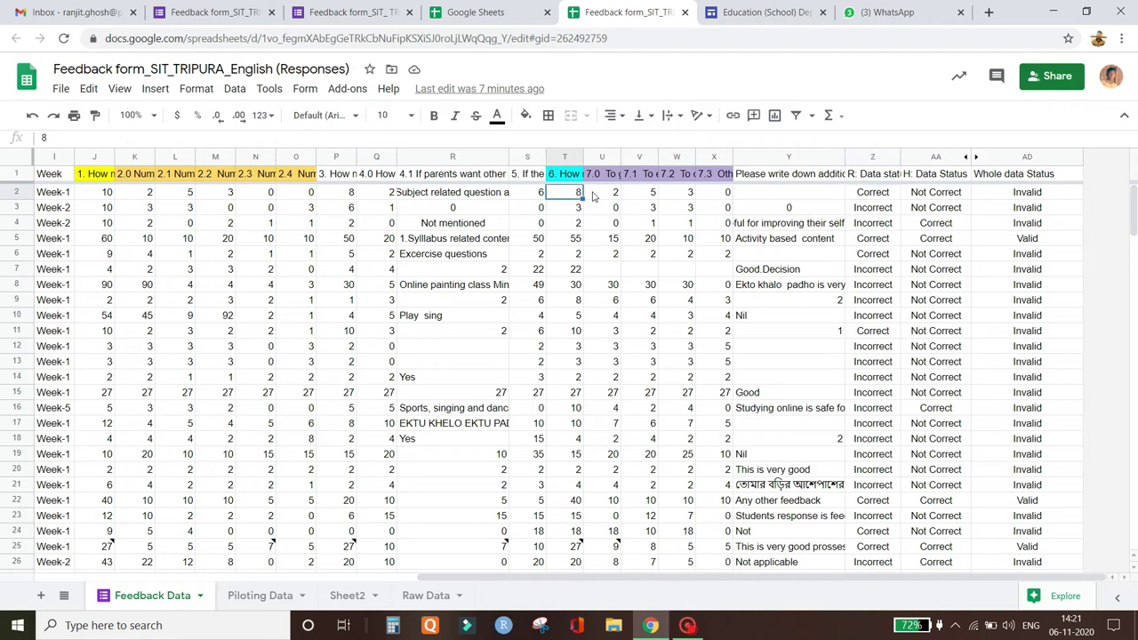
drag(597, 196, 713, 201)
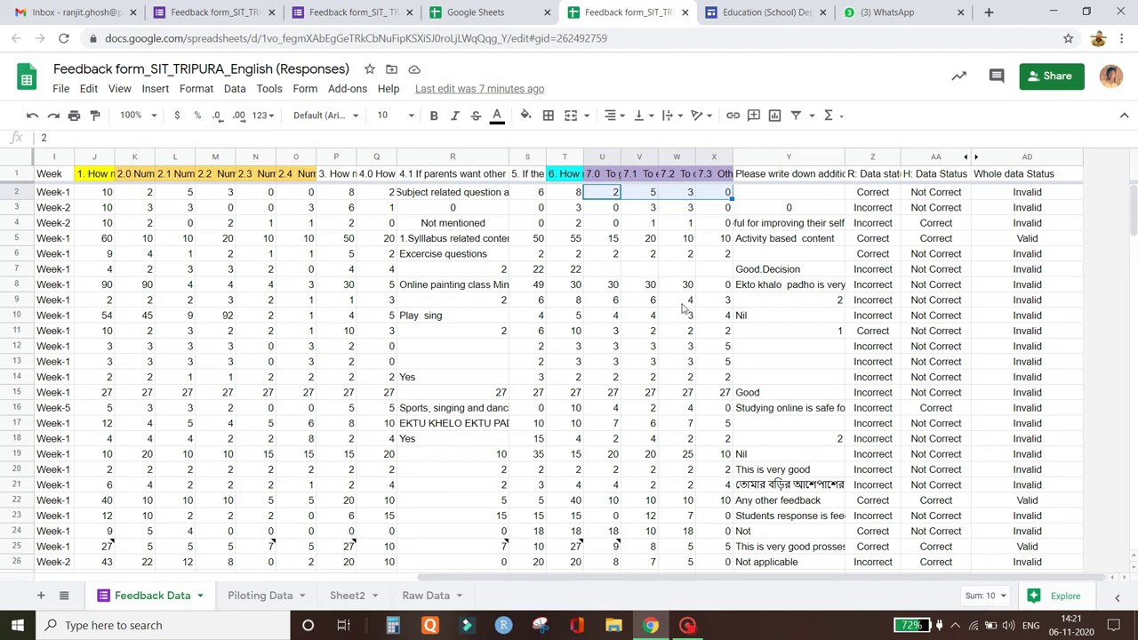
drag(613, 197, 714, 200)
click(578, 196)
drag(607, 199, 714, 195)
click(563, 198)
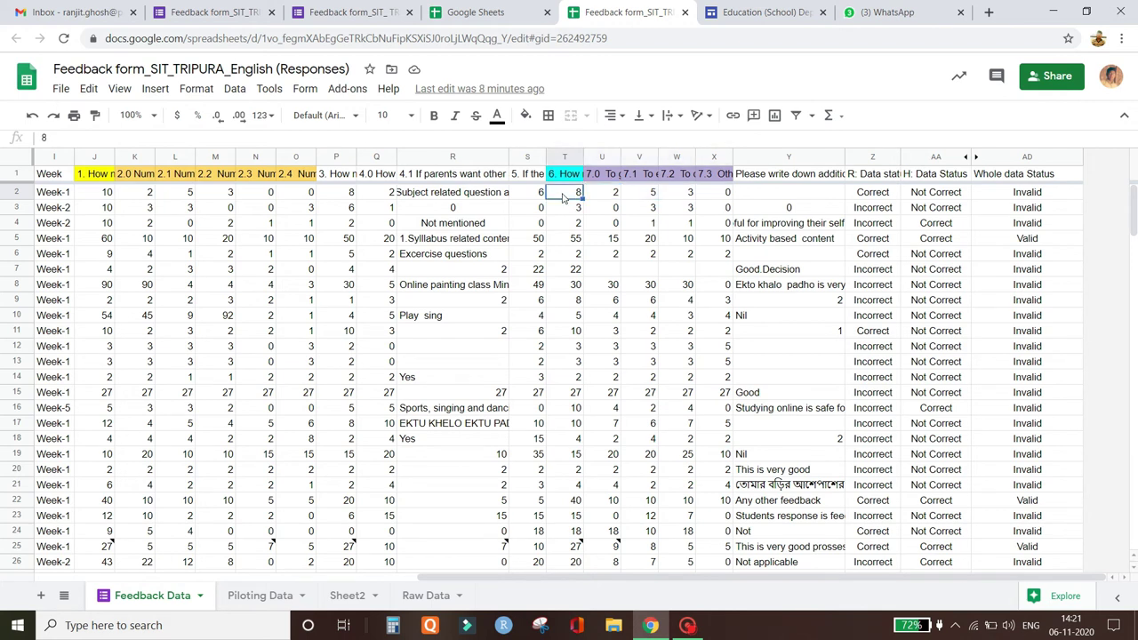
drag(605, 194, 719, 197)
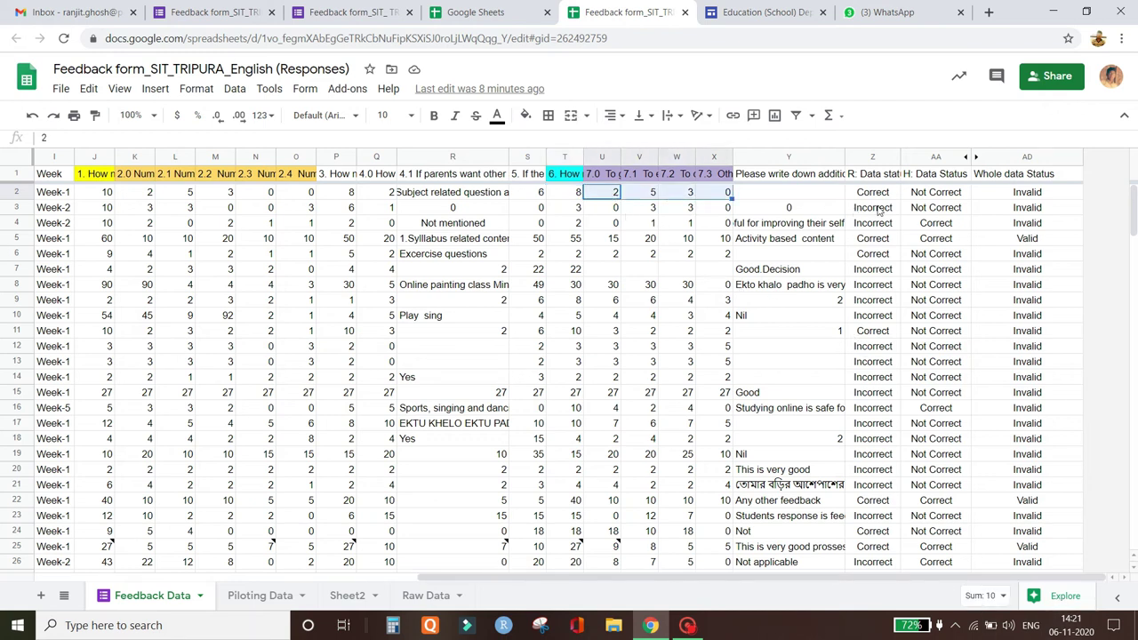
click(922, 196)
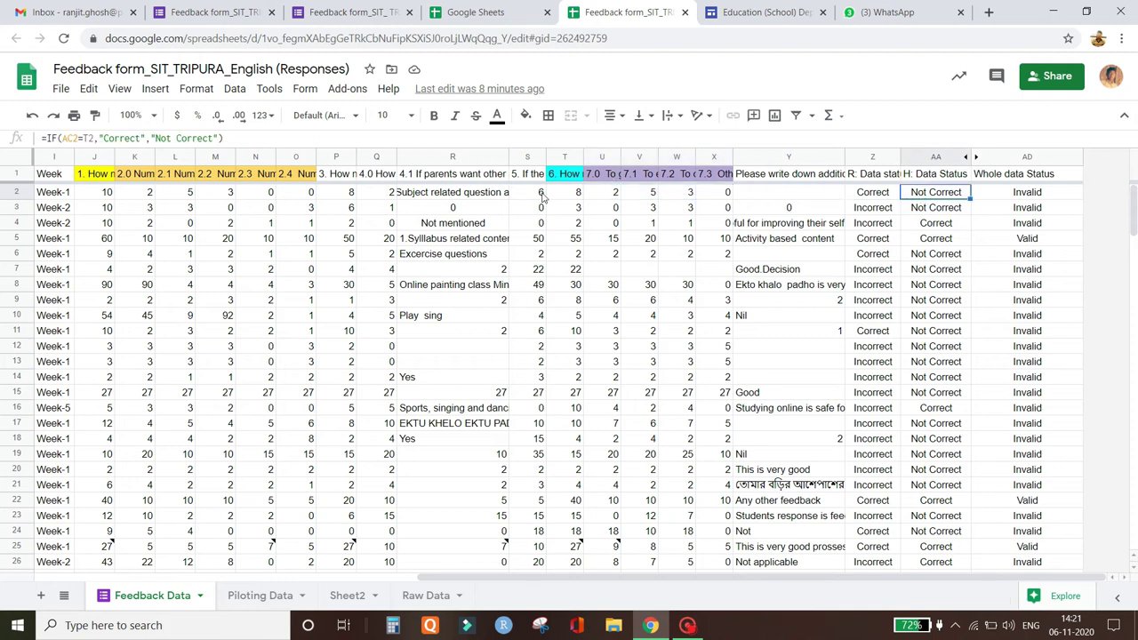
click(573, 195)
drag(603, 196, 706, 196)
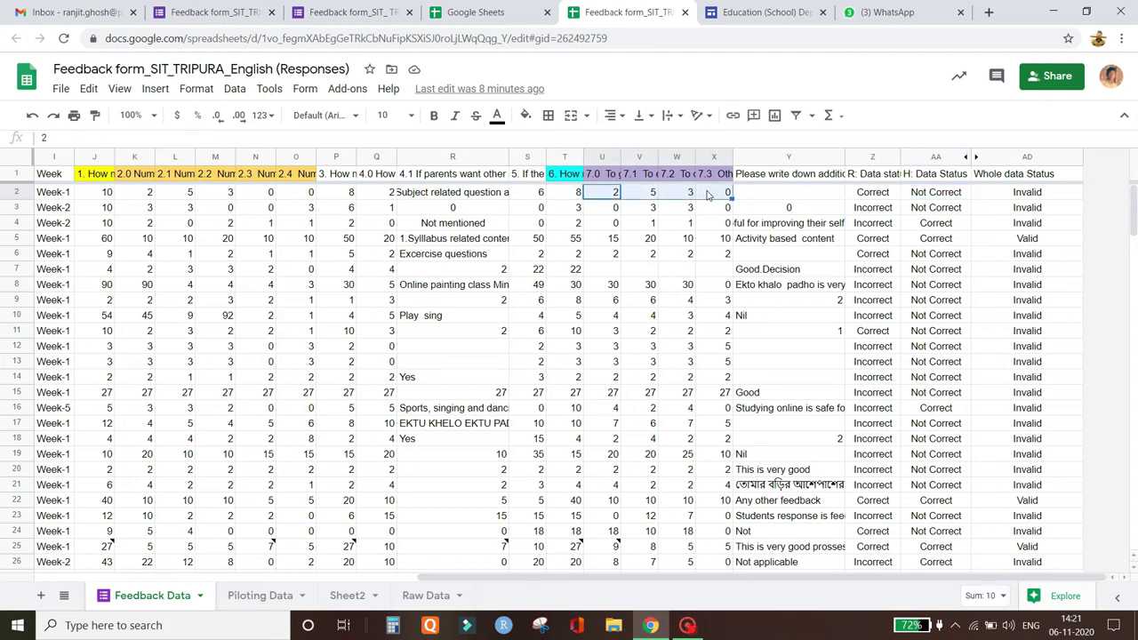
click(928, 198)
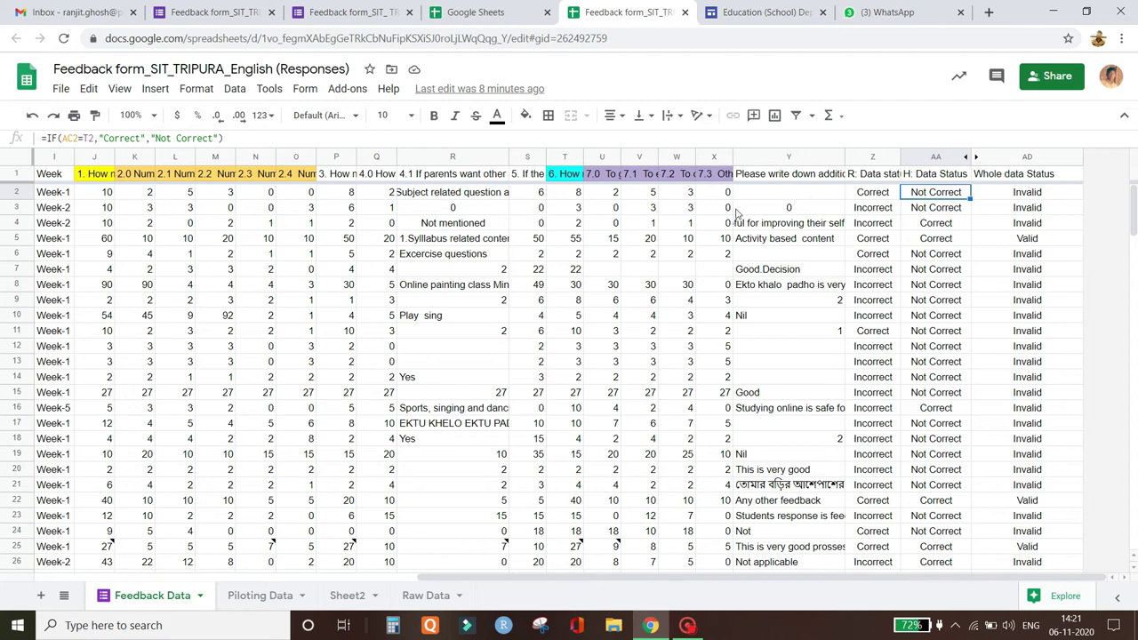
- Compare the two data status columns across rows 2 to 5 with the Whole data Status column, inspecting the formula in AD5
click(876, 193)
click(938, 197)
click(866, 228)
click(950, 239)
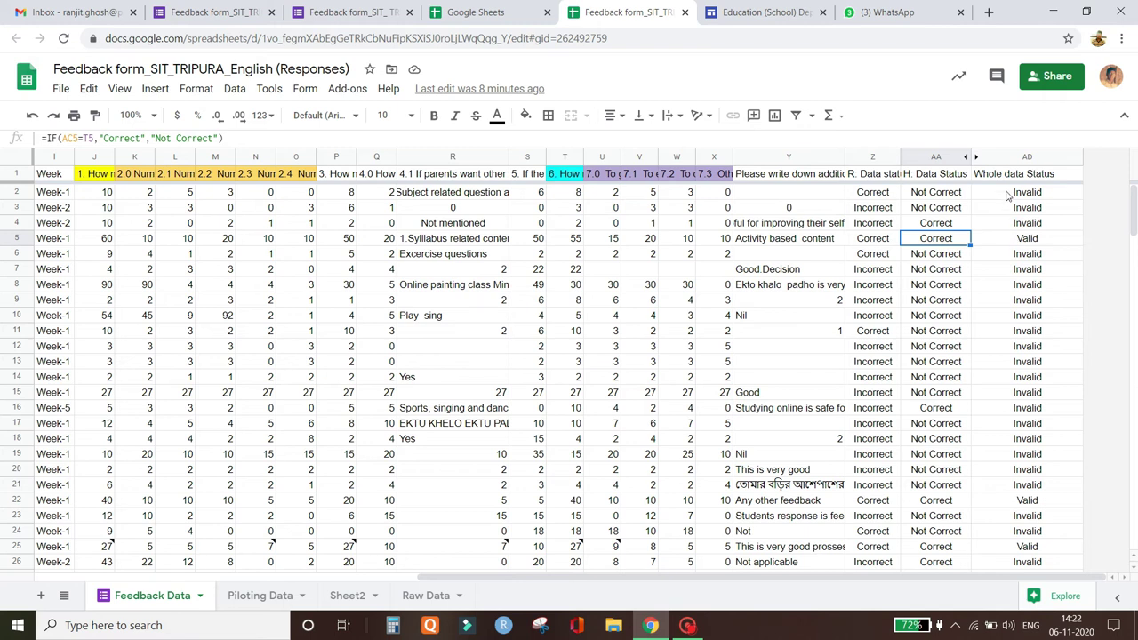
drag(1006, 194, 1017, 567)
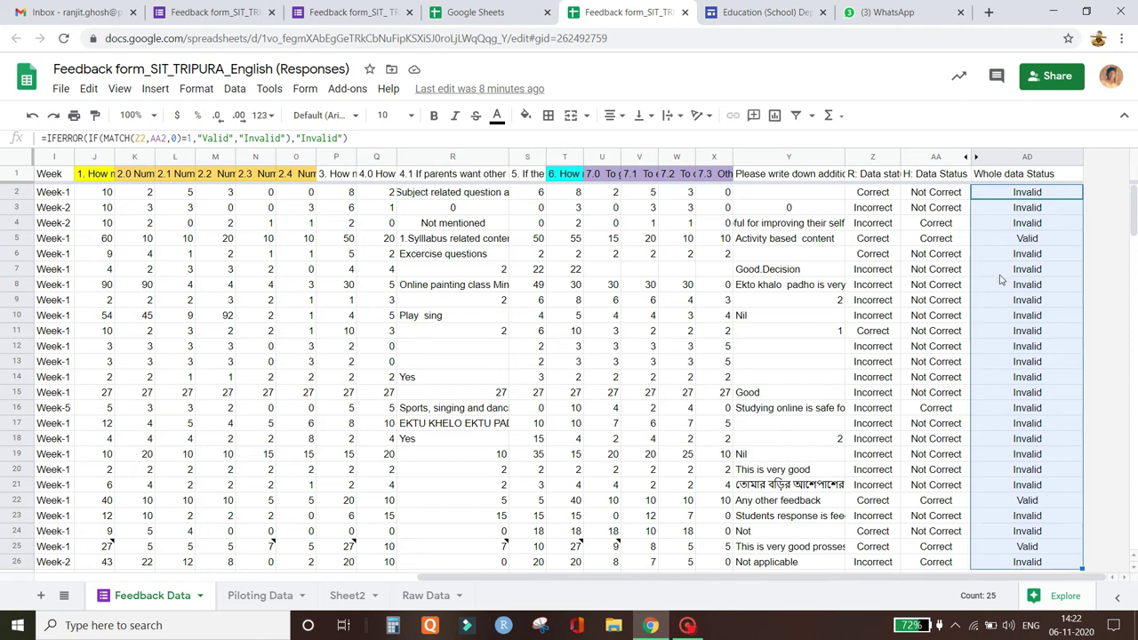
click(1012, 240)
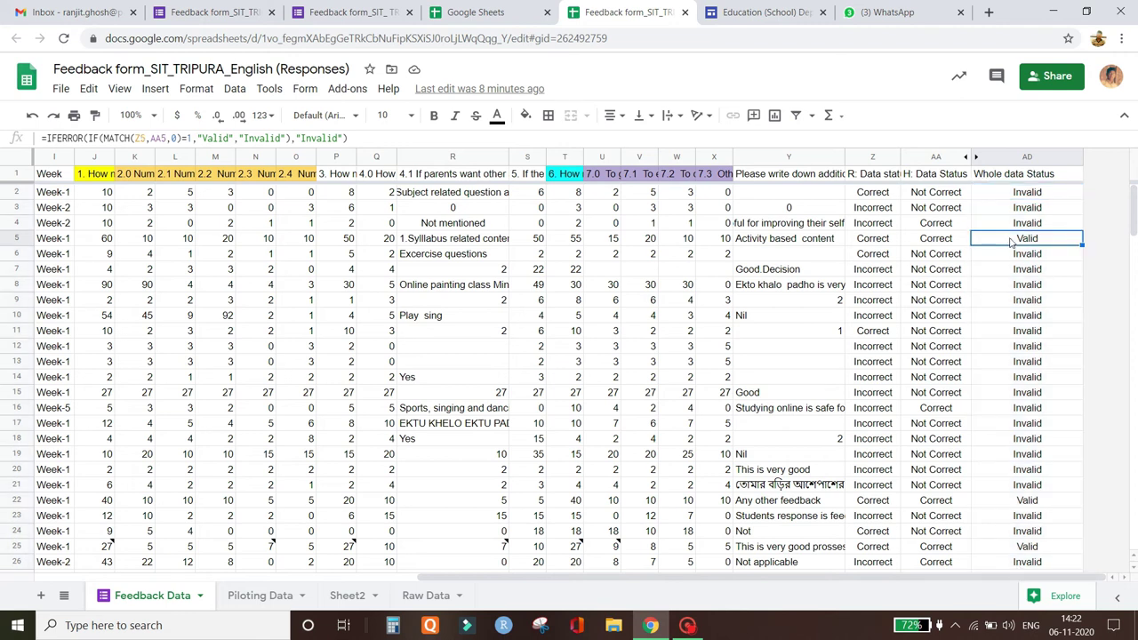
- Return to the Feedback Tracking dashboard and examine its total submission and valid data figures
click(743, 15)
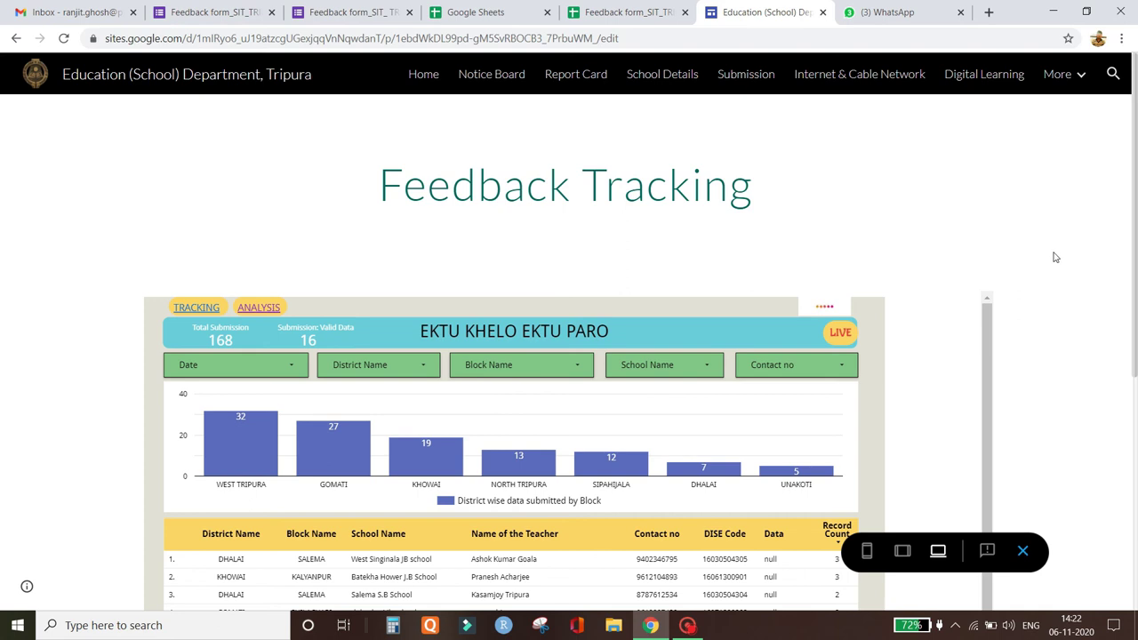
scroll(1134, 333, down, 2)
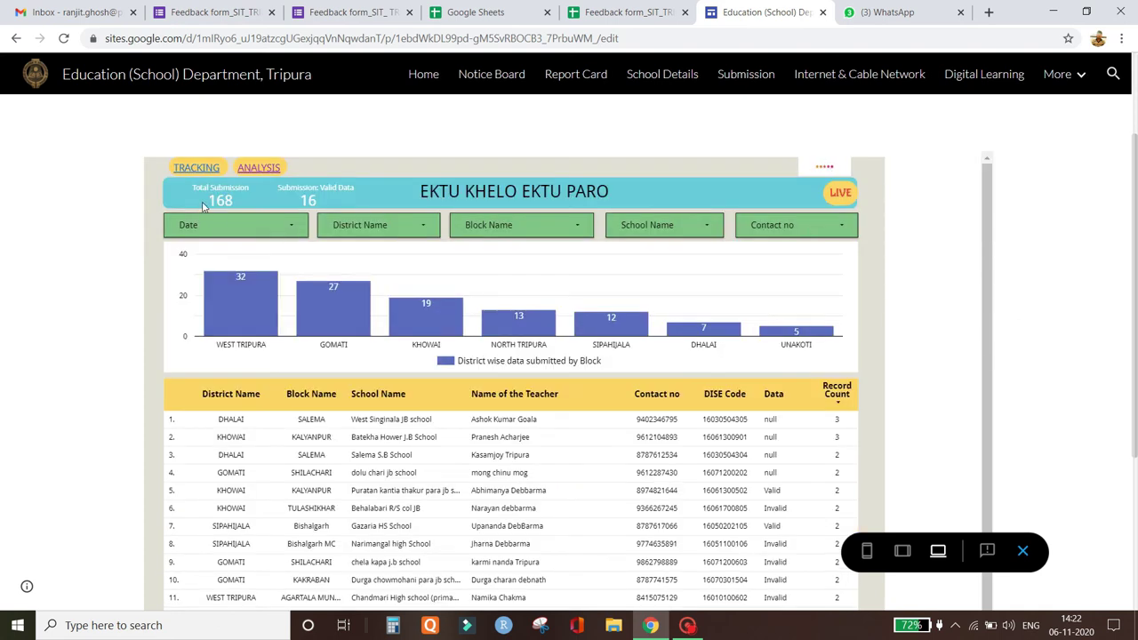
drag(202, 206, 325, 207)
- Open the dashboard's Analysis report and examine the total number of submissions and number of teachers
click(258, 169)
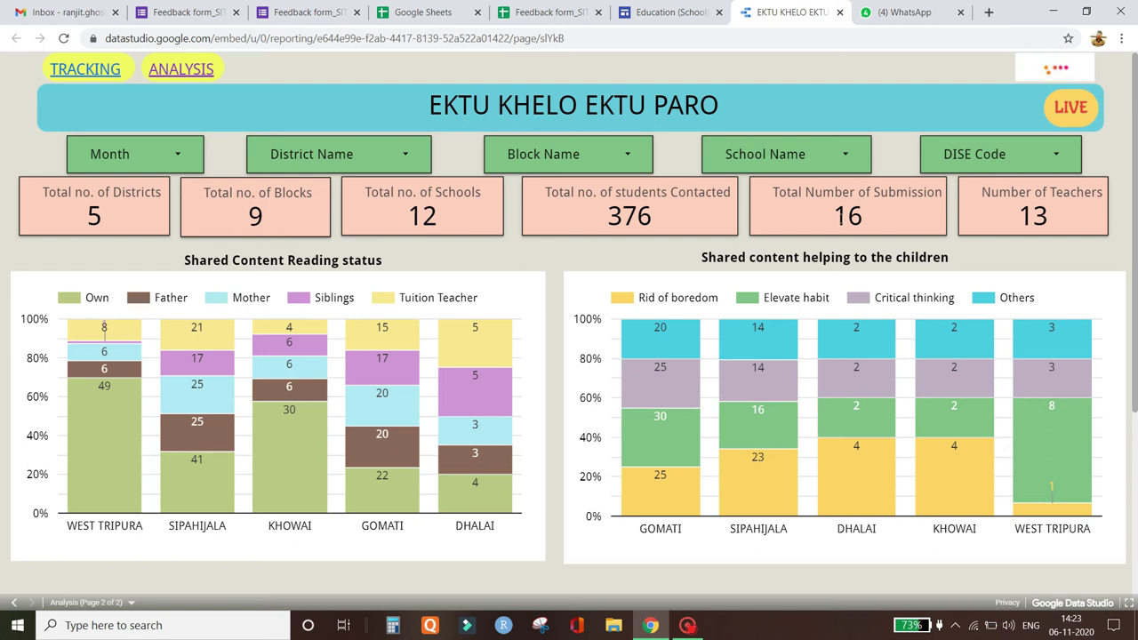
drag(867, 218, 832, 218)
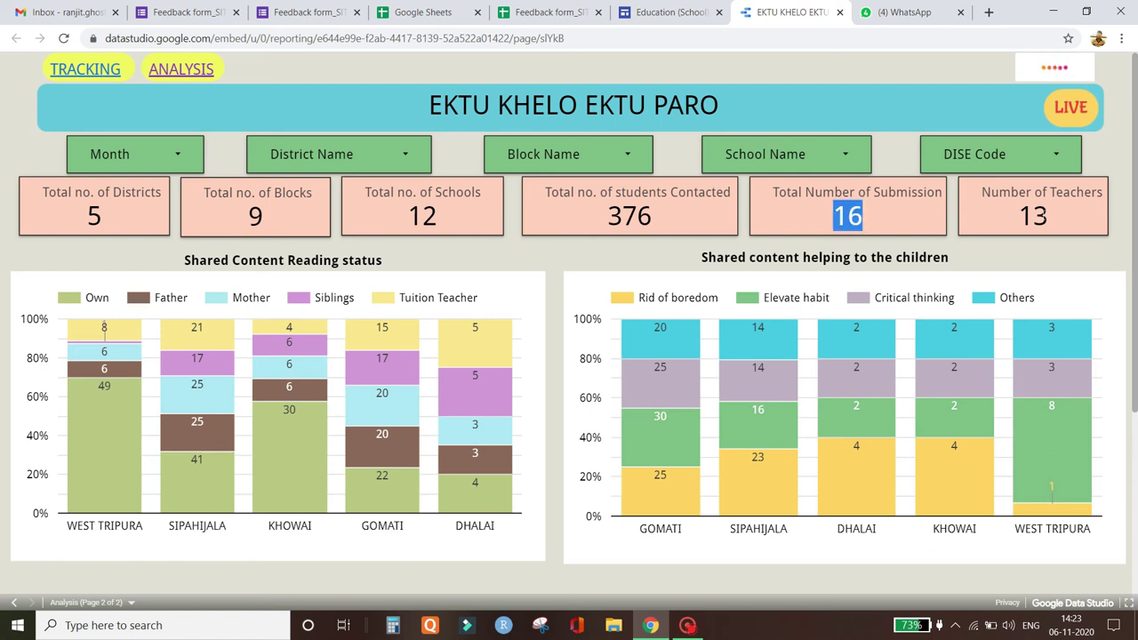
drag(1060, 227, 1019, 218)
triple_click(1007, 221)
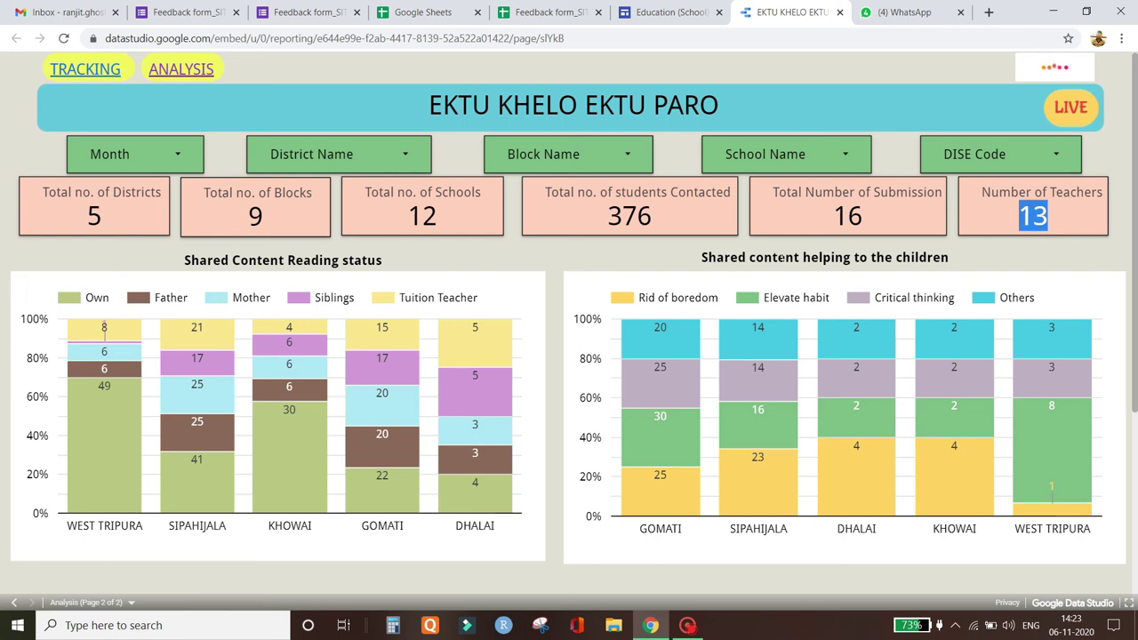
mouse_move(1134, 303)
mouse_down()
mouse_move(1136, 455)
mouse_move(1136, 282)
mouse_up()
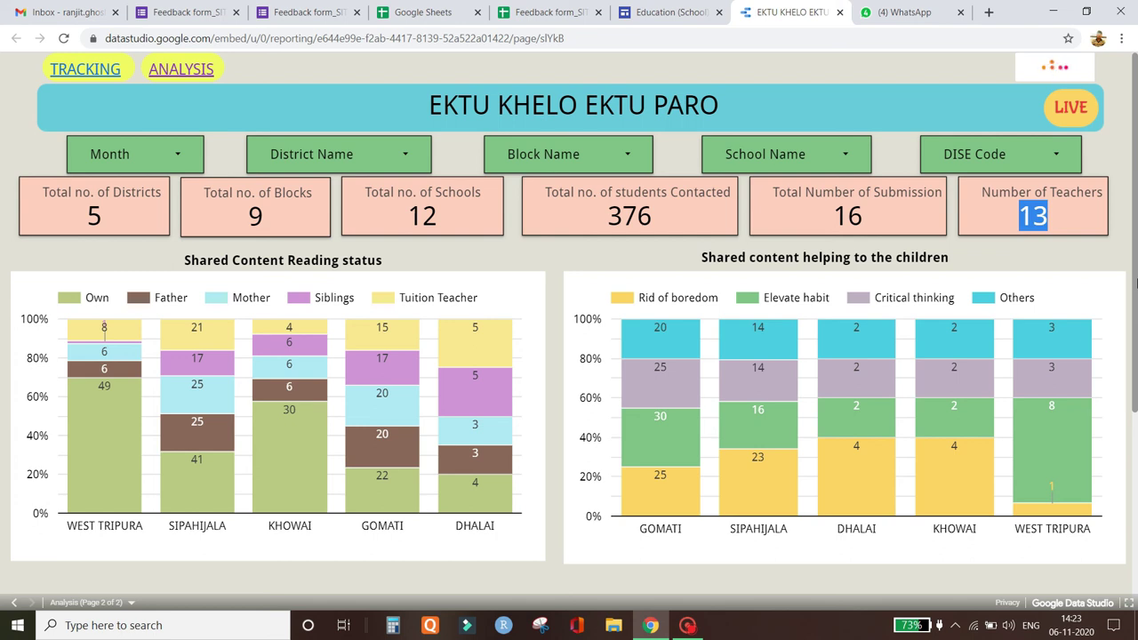
- Open the Contact Us page of the Education Department site and find the technical support details
click(666, 13)
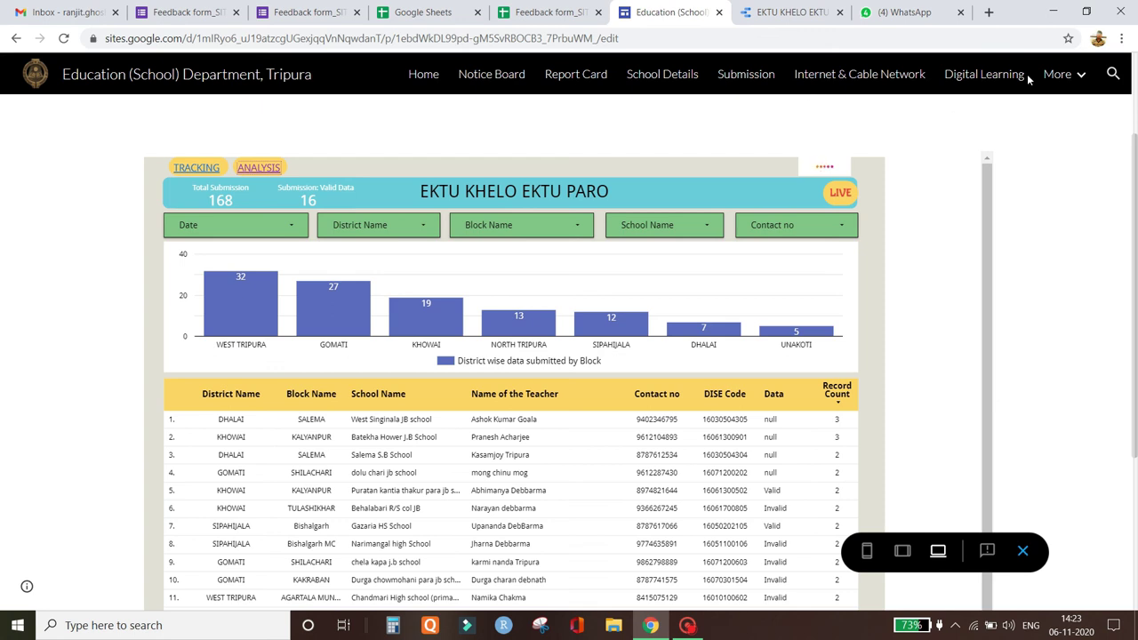
mouse_move(1080, 81)
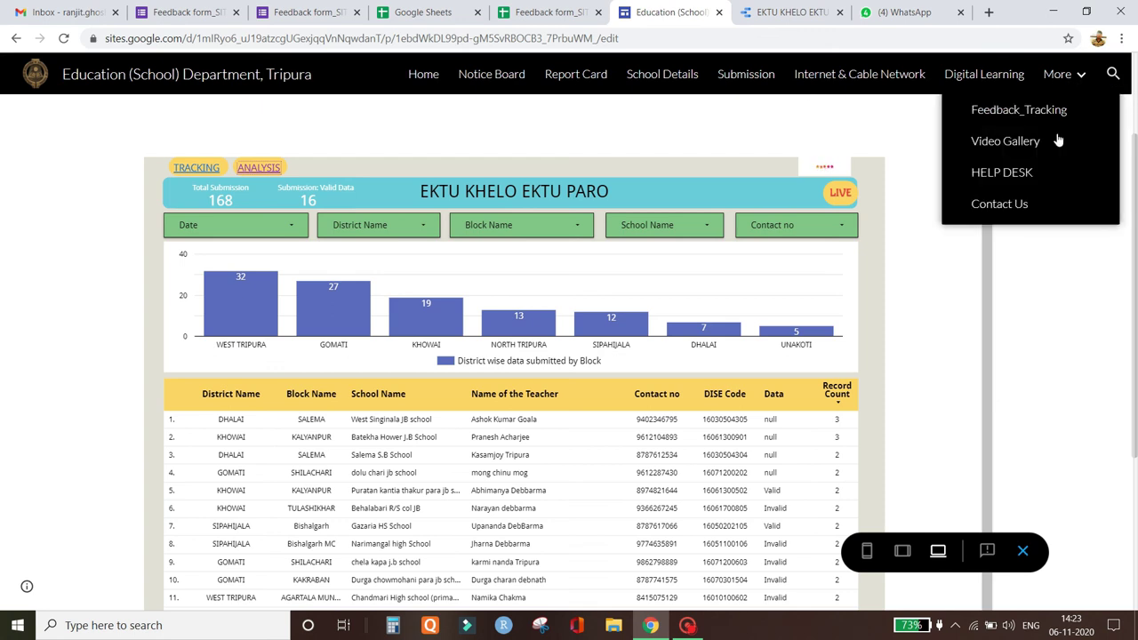
click(999, 204)
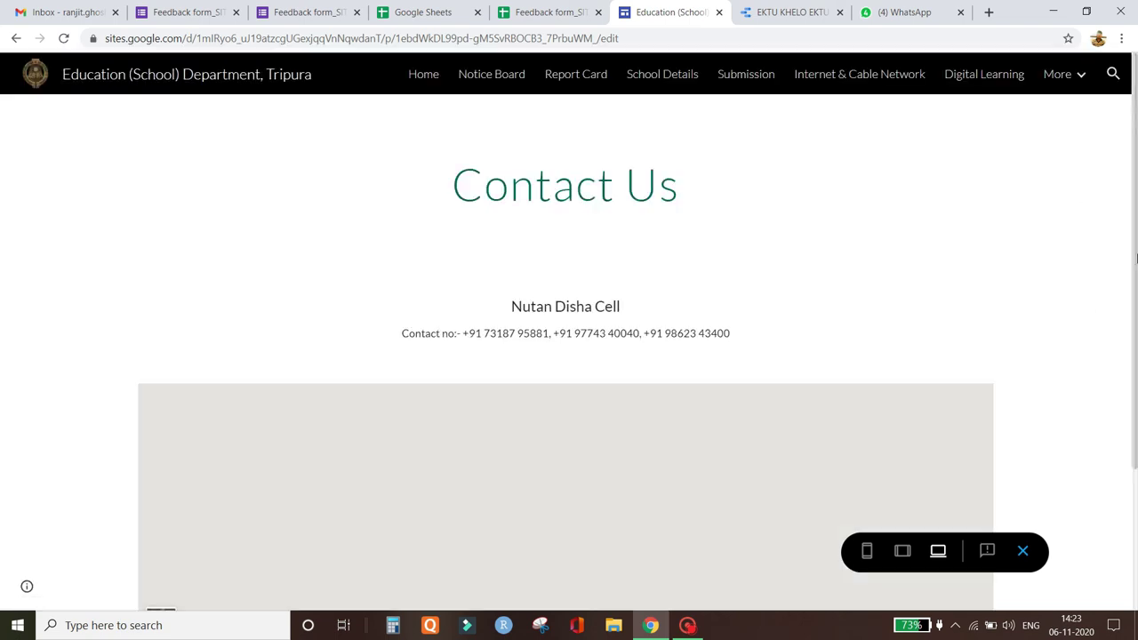
scroll(1136, 258, down, 2)
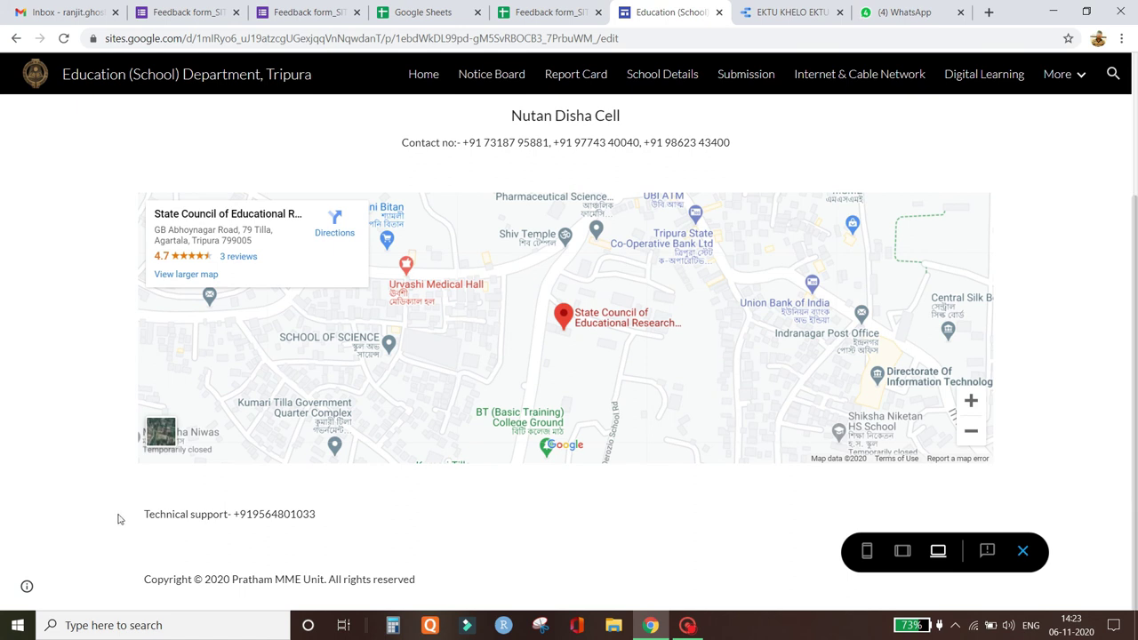